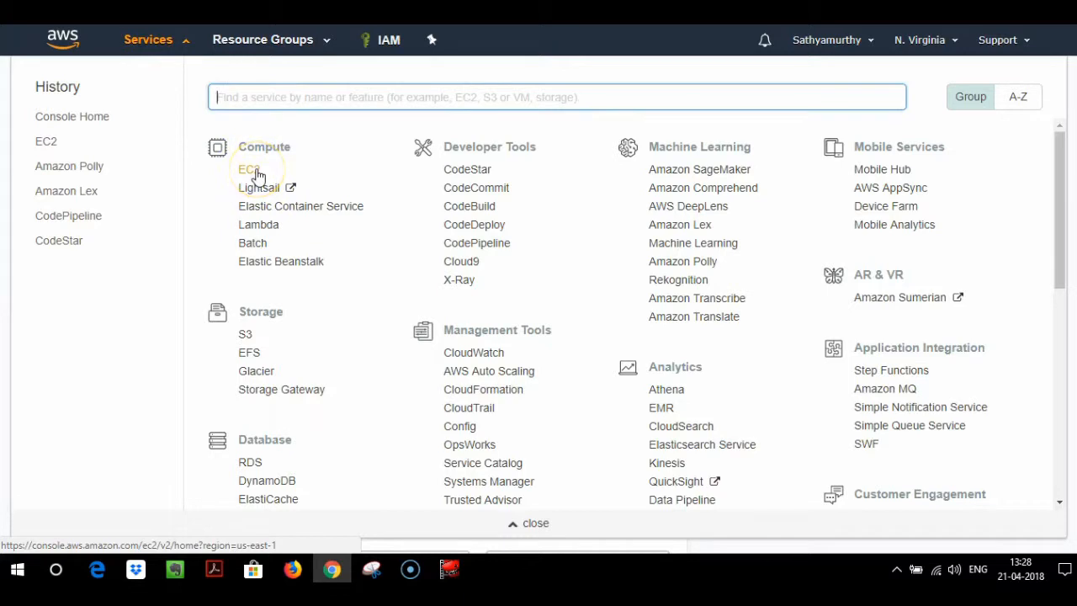
# Open the EC2 service and start launching a new instance
pyautogui.click(257, 170)
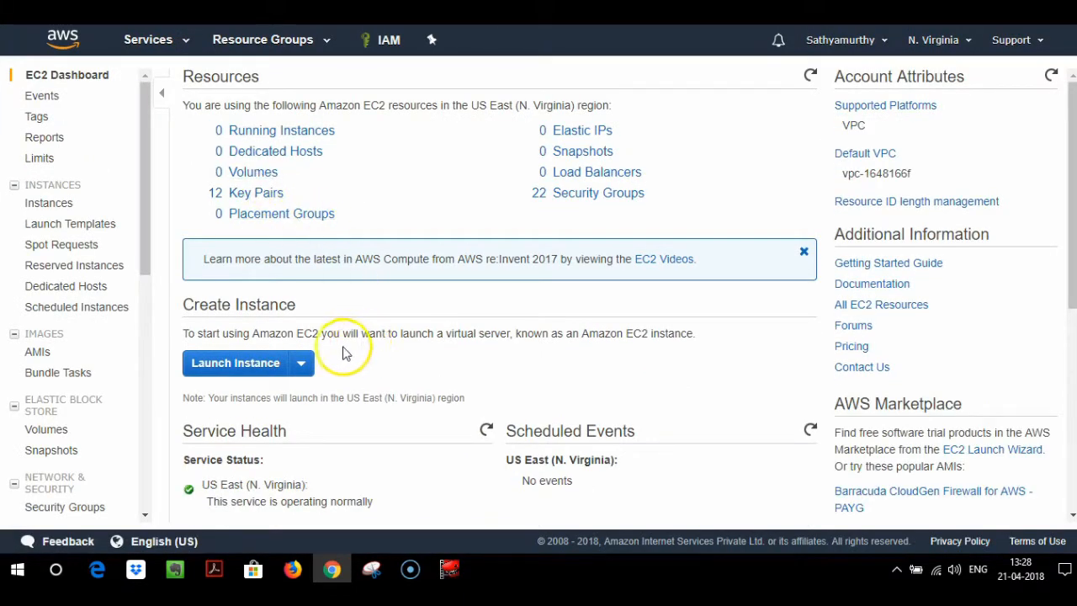
pyautogui.click(253, 368)
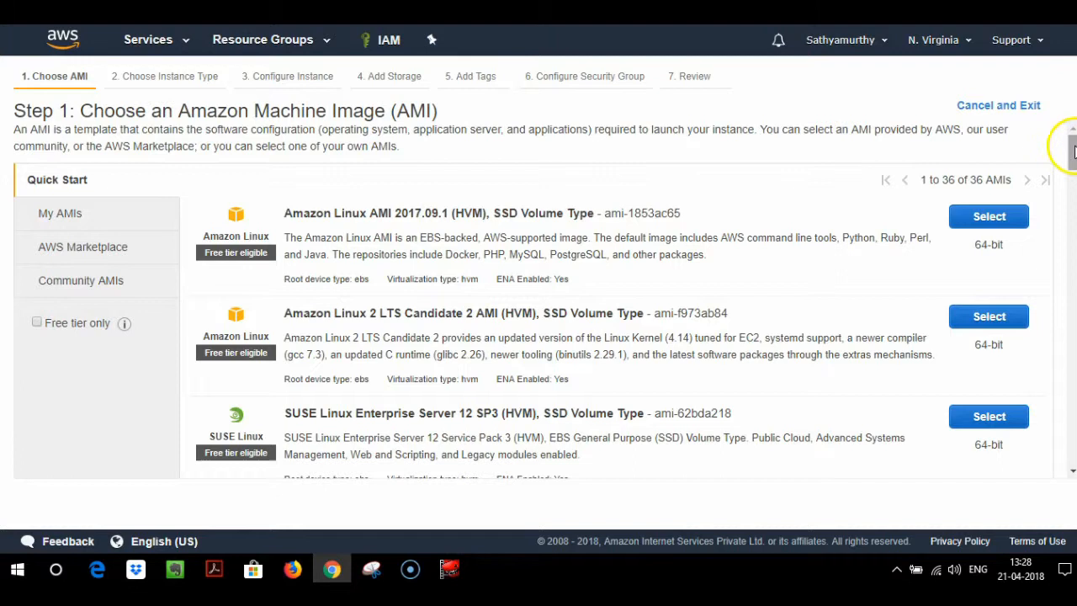
# Look through the quick start and community AMIs, and select Amazon Linux AMI 2017.09.1 (HVM), SSD Volume Type, 64-bit
pyautogui.scroll(-2, 1073, 150)
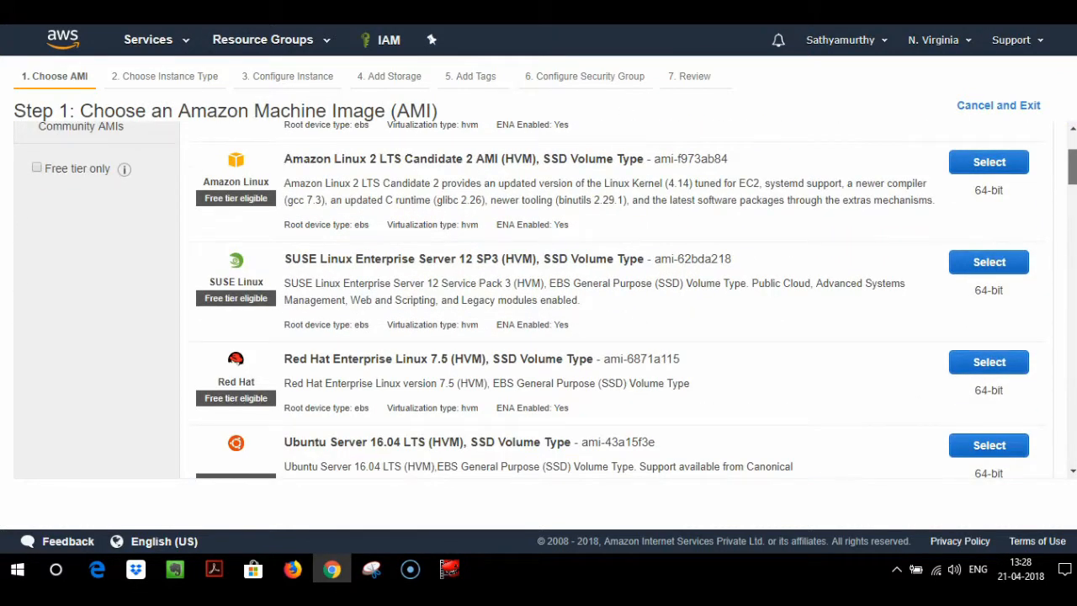
pyautogui.scroll(-4, 1074, 169)
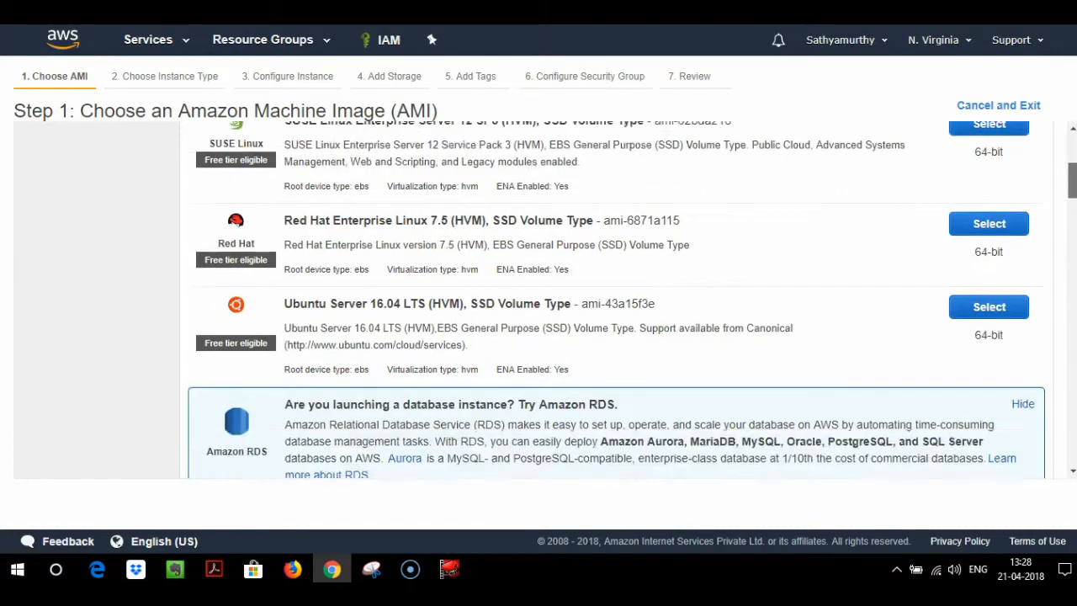
pyautogui.scroll(-4, 632, 300)
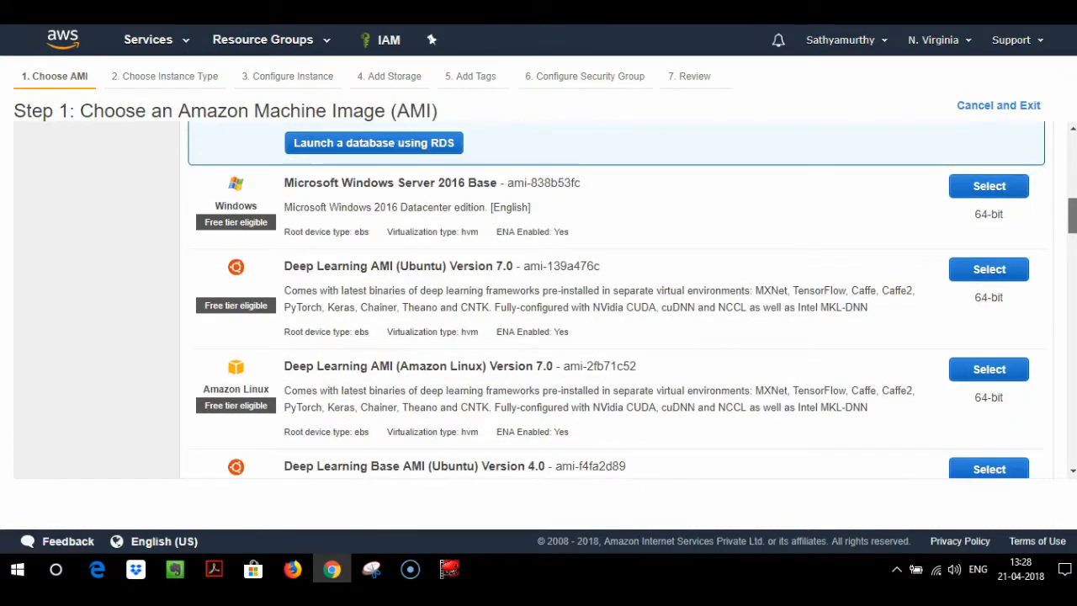
pyautogui.scroll(-5, 627, 301)
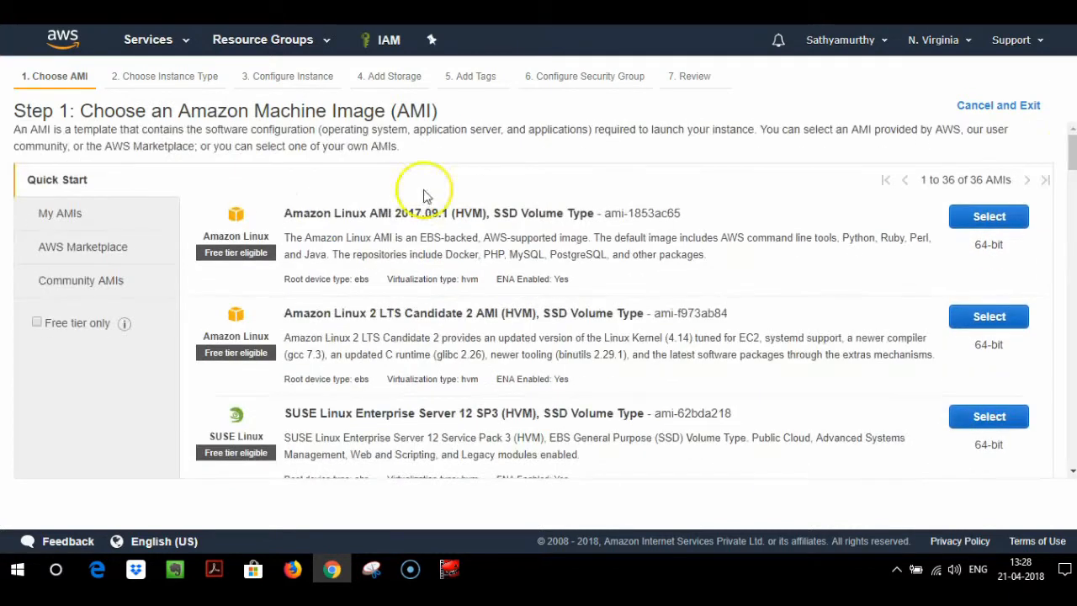
pyautogui.click(115, 281)
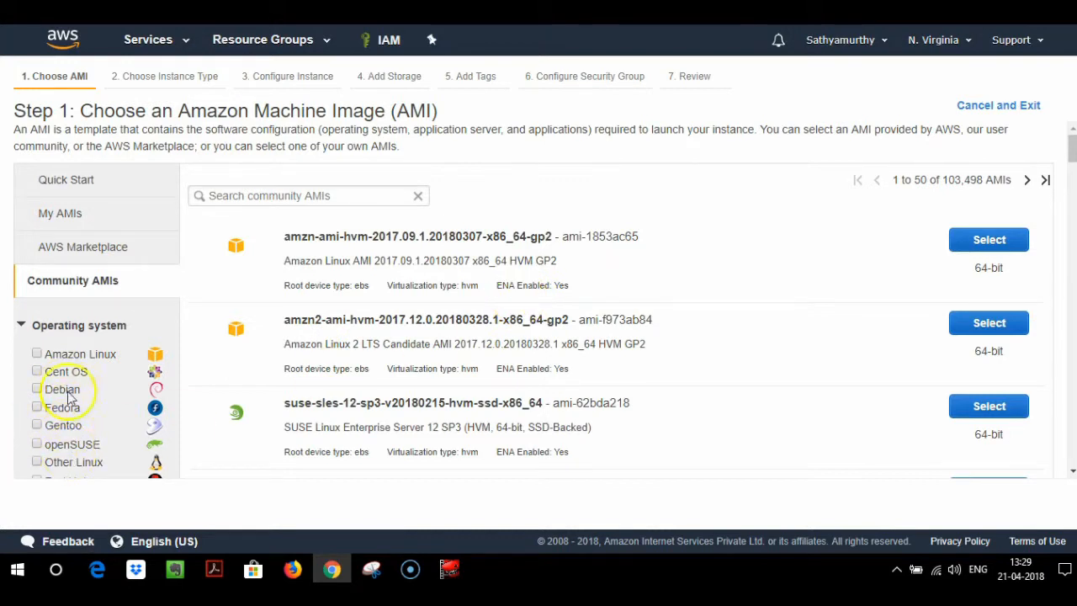
pyautogui.click(65, 182)
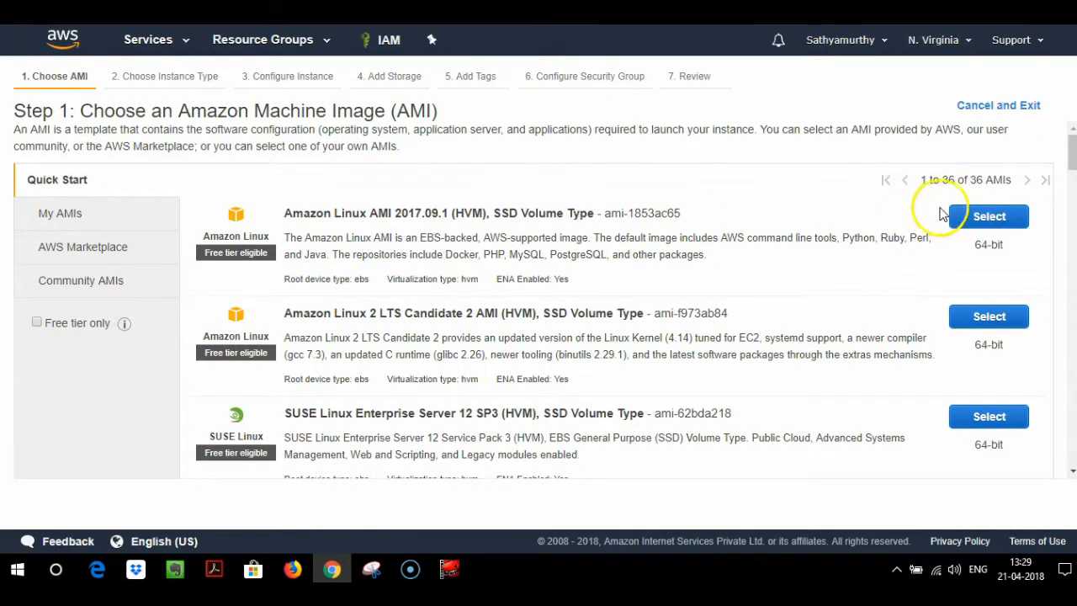
pyautogui.click(989, 218)
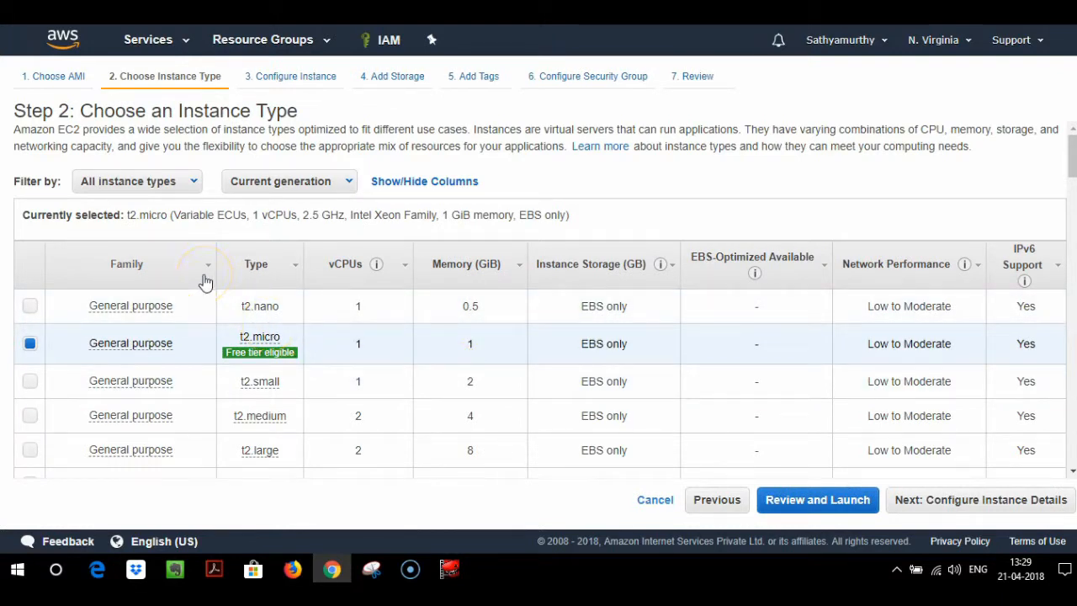
# Examine the vCPU, memory and storage specifications of the available general purpose instance types
pyautogui.click(1073, 161)
pyautogui.moveTo(1073, 161)
pyautogui.mouseDown()
pyautogui.moveTo(1074, 420)
pyautogui.moveTo(1066, 147)
pyautogui.mouseUp()
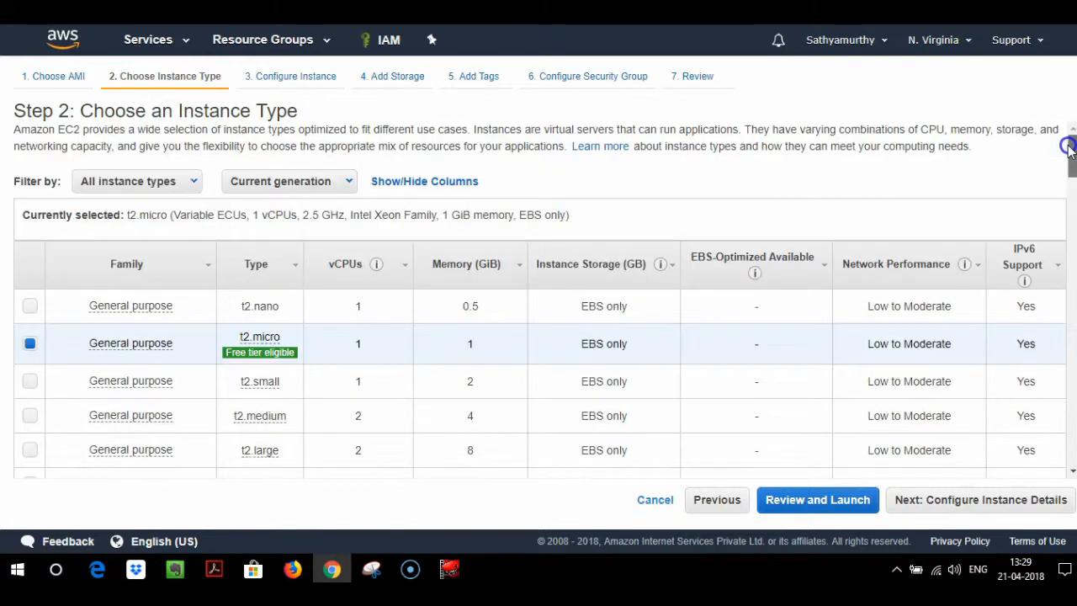
pyautogui.scroll(-1, 488, 233)
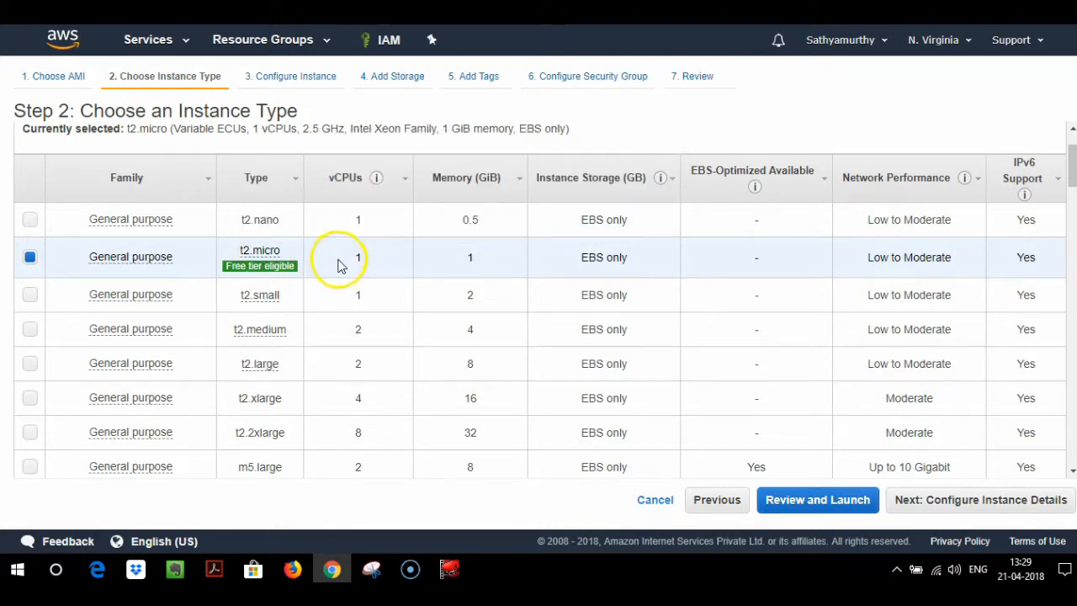
pyautogui.moveTo(280, 252)
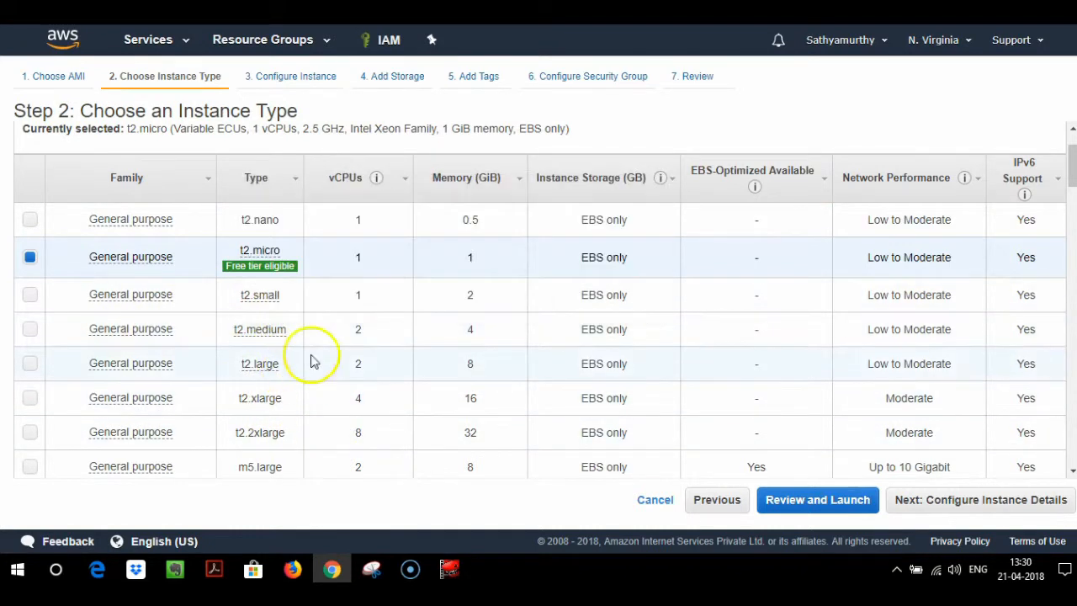
# Examine the hourly Linux rates per instance type on the EC2 On-Demand pricing page, and return to the launch wizard
pyautogui.hotkey('ctrl', 'Tab')
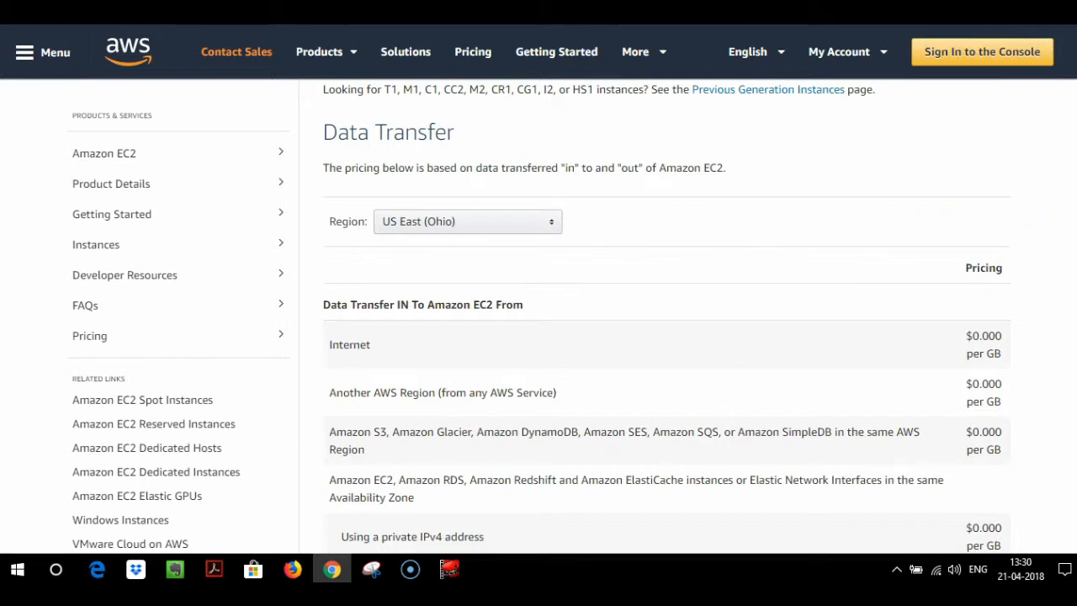
pyautogui.scroll(20, 1071, 88)
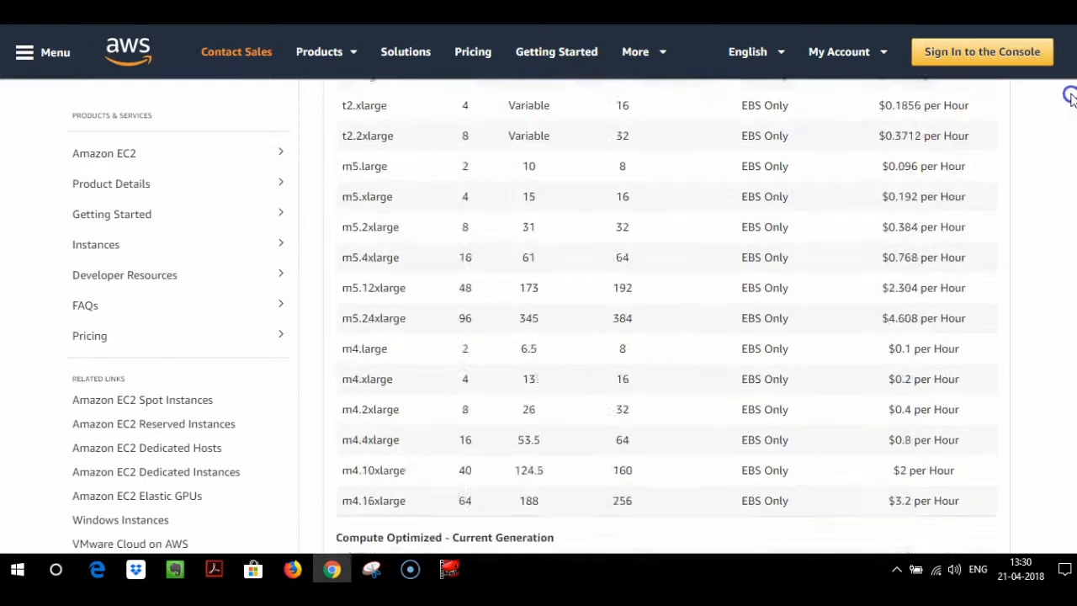
pyautogui.scroll(3, 1070, 84)
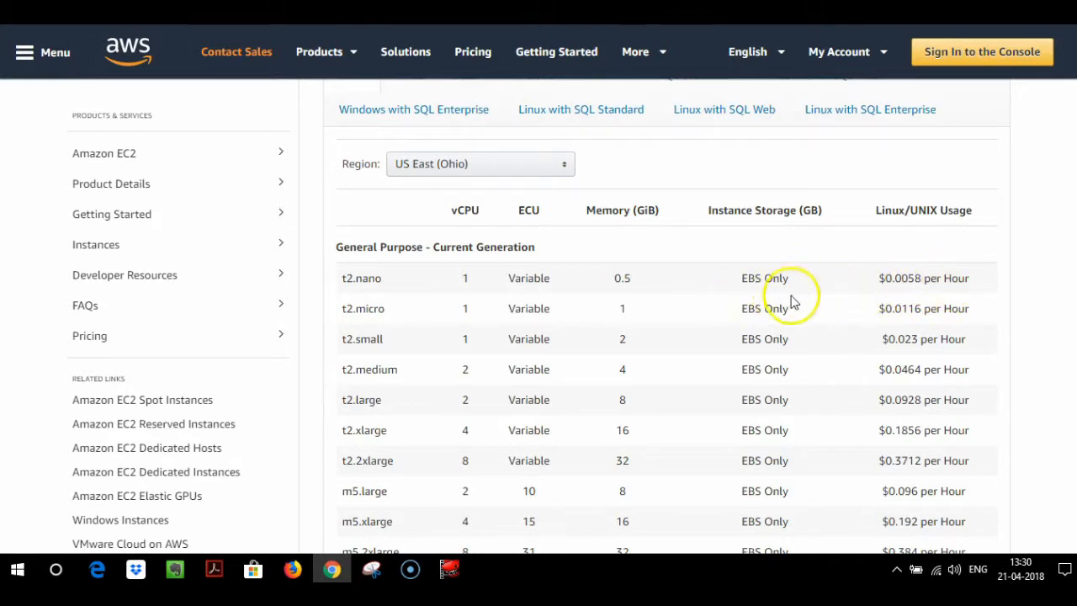
pyautogui.scroll(-20, 667, 318)
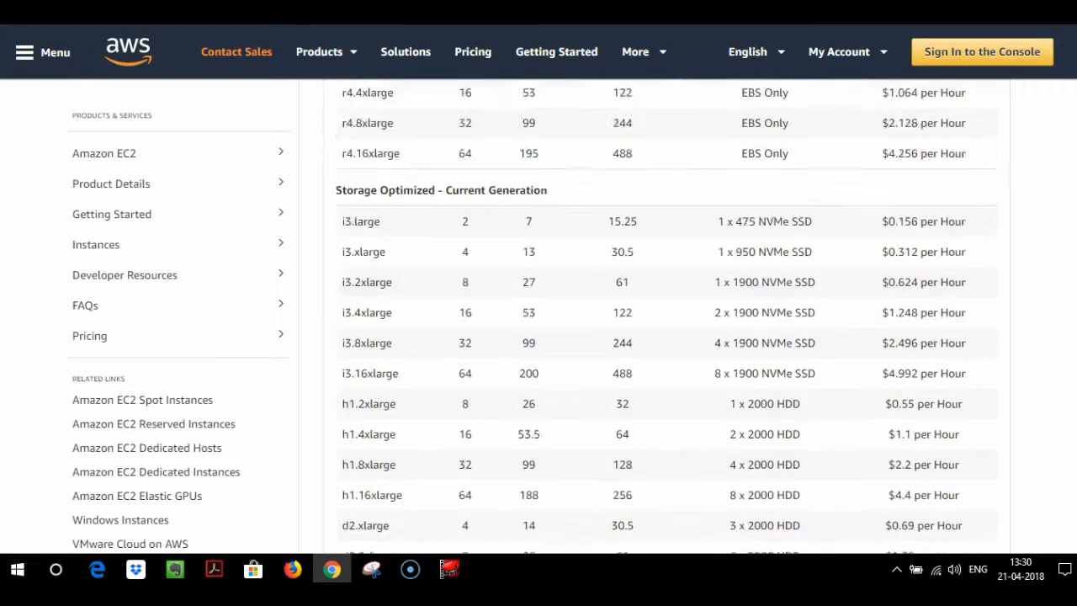
pyautogui.scroll(5, 667, 318)
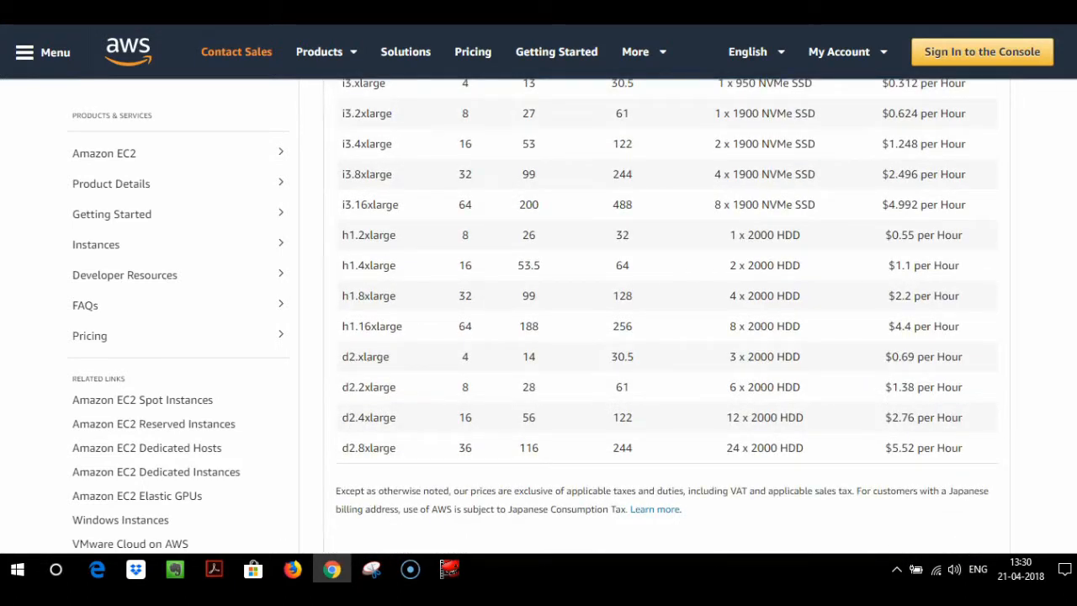
pyautogui.scroll(20, 667, 318)
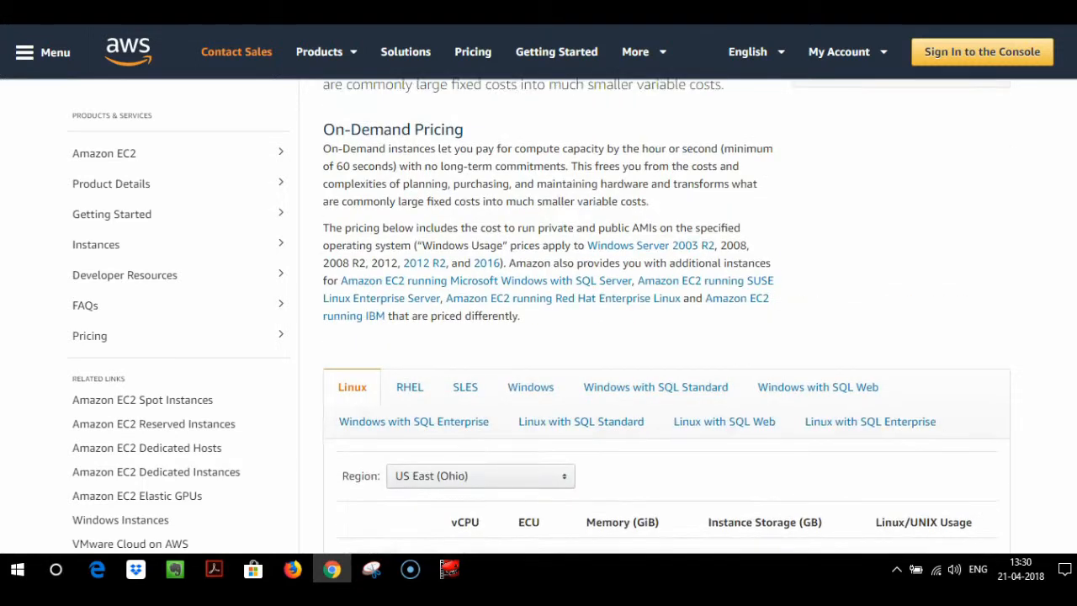
pyautogui.hotkey('ctrl', 'Tab')
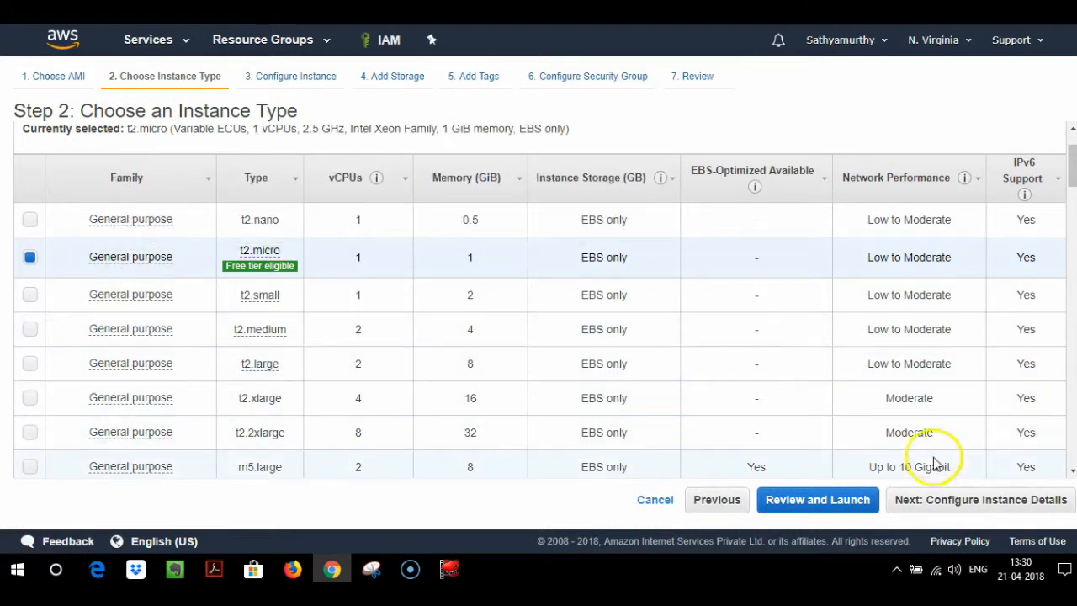
# Proceed with the t2.micro type to the instance details, set the number of instances to 1 and choose the default VPC as network
pyautogui.click(938, 505)
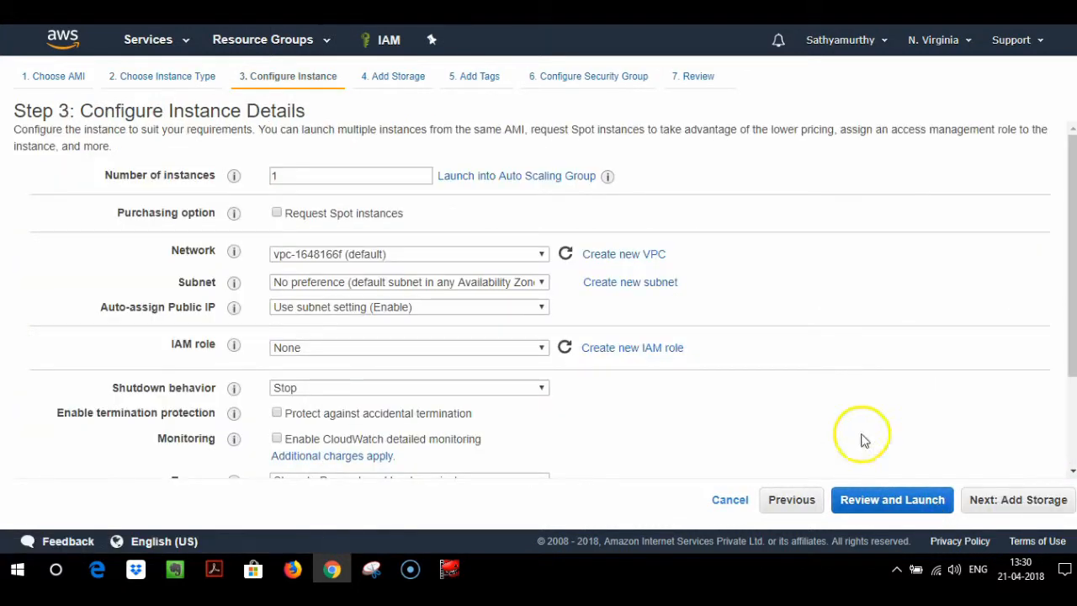
pyautogui.moveTo(284, 175); pyautogui.dragTo(264, 175)
pyautogui.write('5')
pyautogui.press('BackSpace')
pyautogui.write('1')
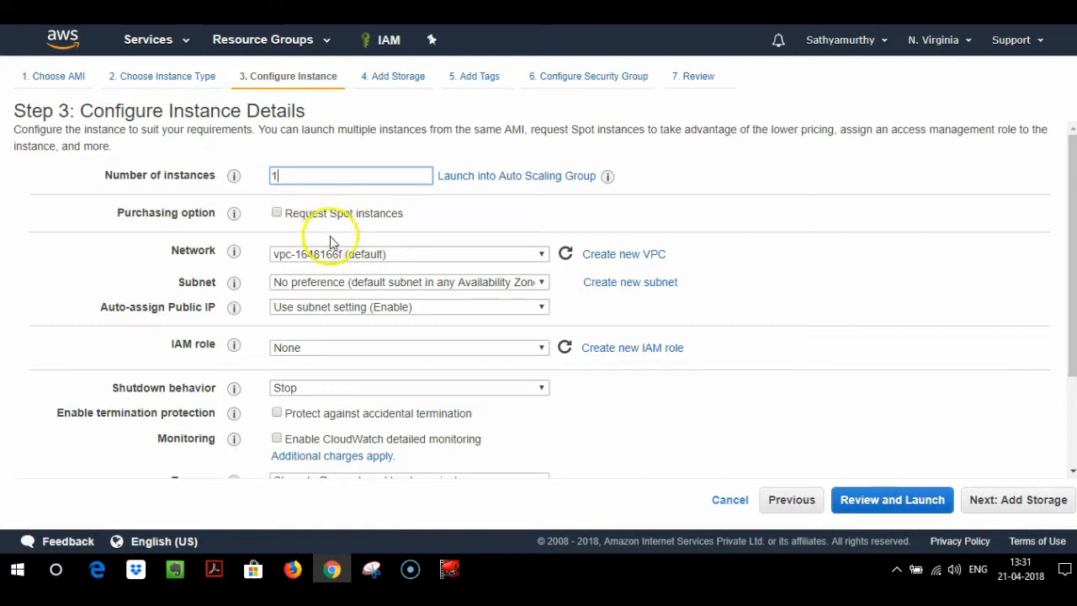
pyautogui.click(331, 258)
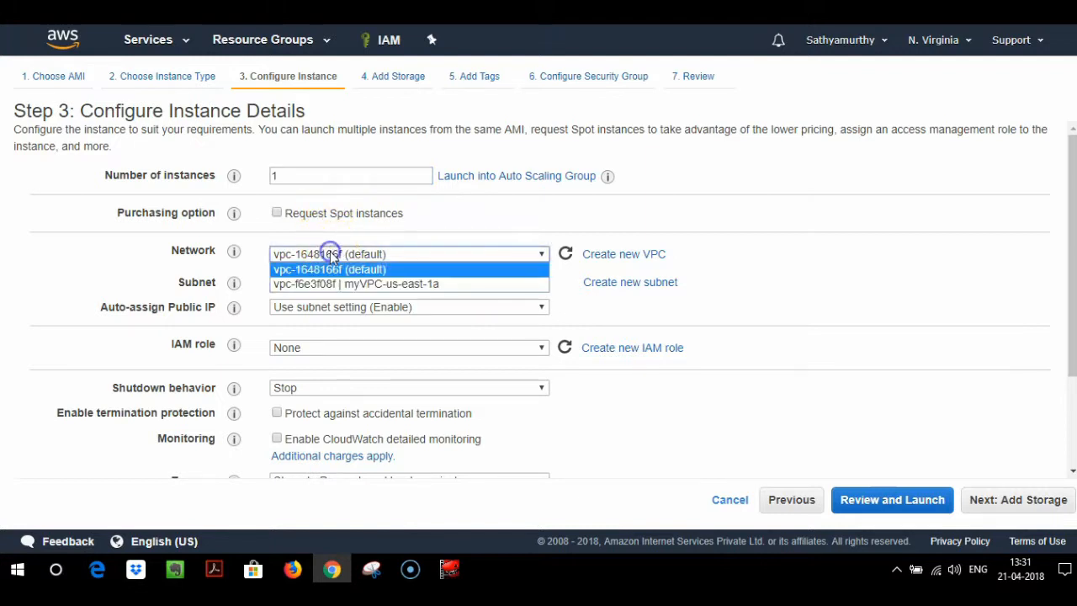
pyautogui.click(330, 270)
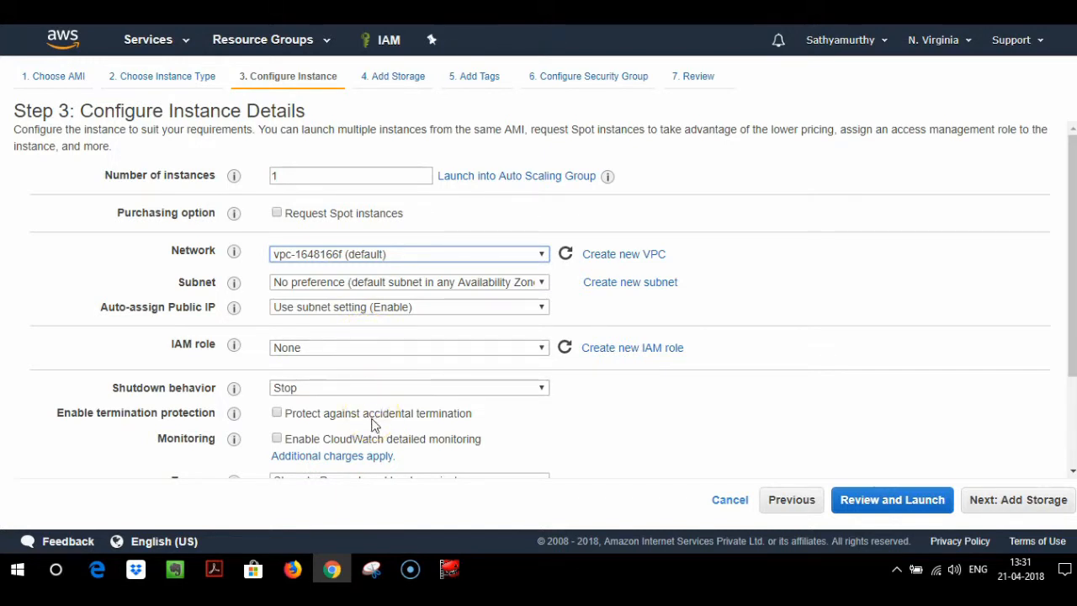
# Enable protection against accidental termination and continue to the storage settings
pyautogui.click(277, 413)
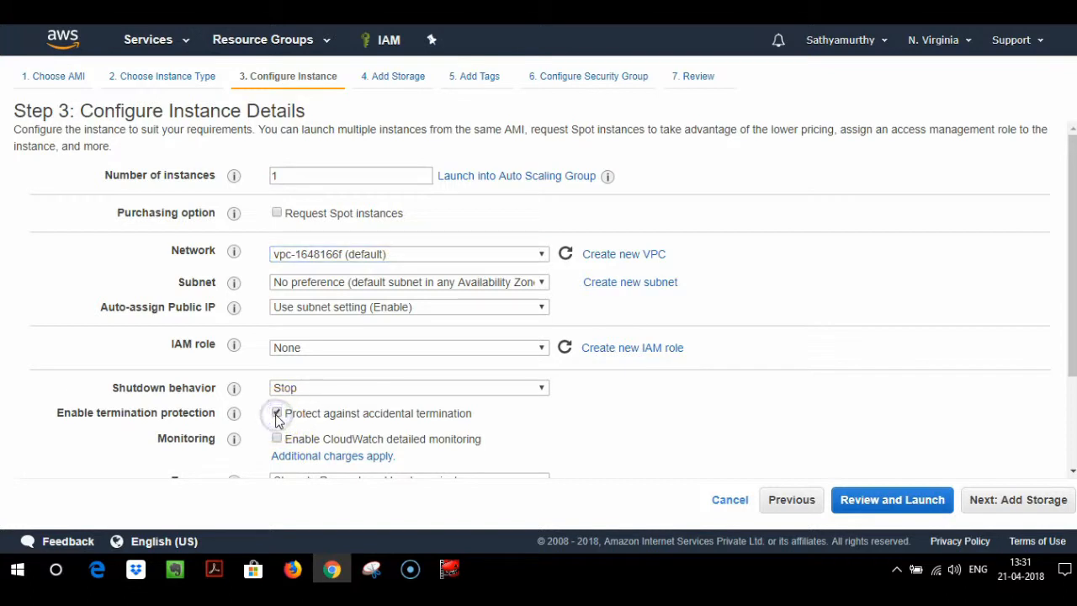
pyautogui.click(261, 427)
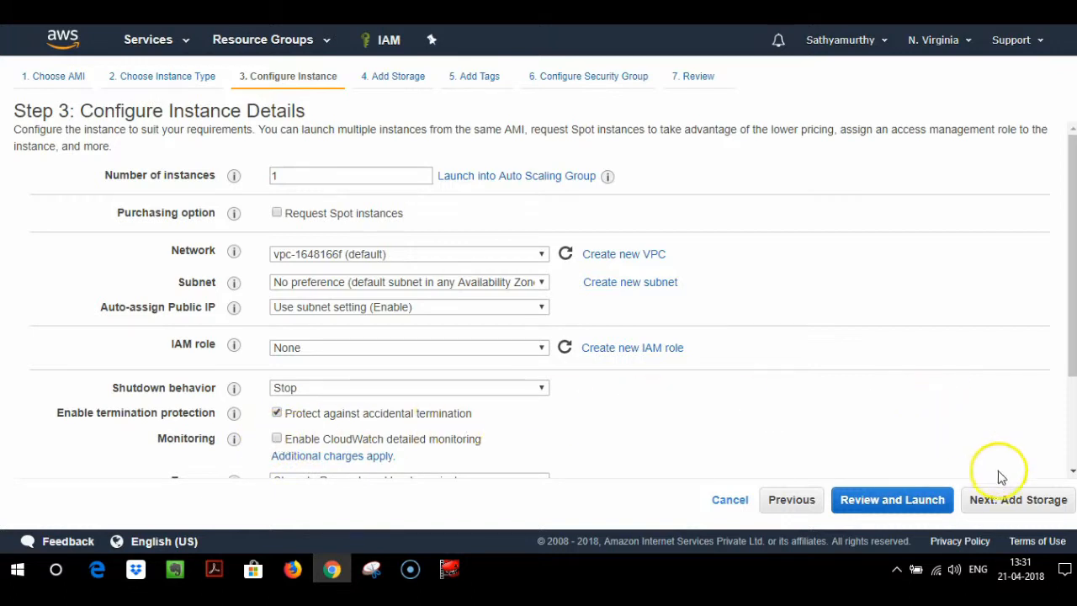
pyautogui.click(1007, 502)
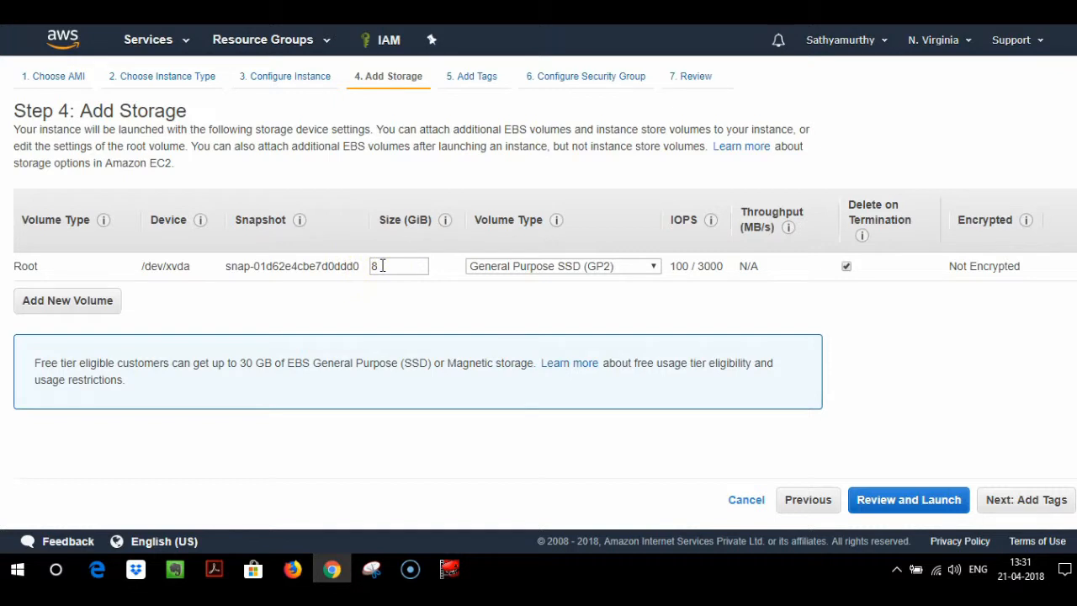
# Check the root volume's type options, keep General Purpose SSD (GP2), and continue to the tag settings
pyautogui.click(567, 266)
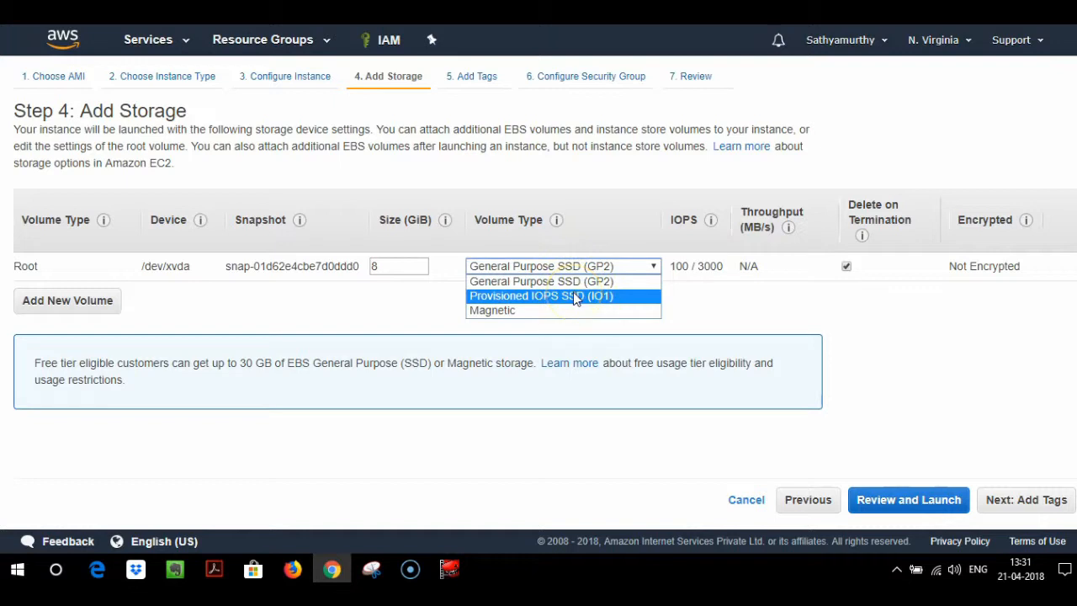
pyautogui.click(700, 290)
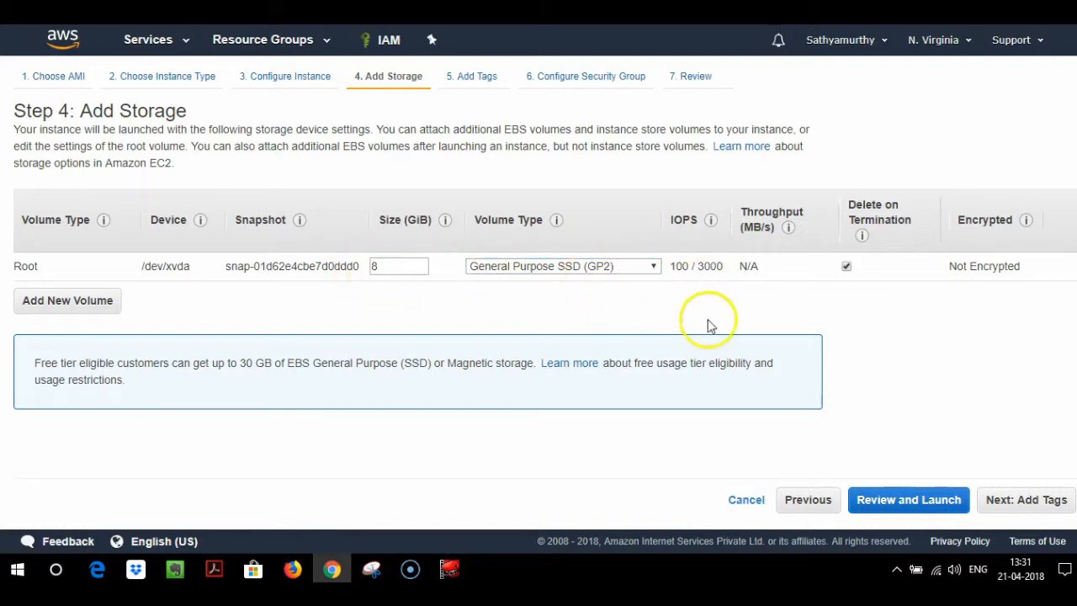
pyautogui.click(1023, 510)
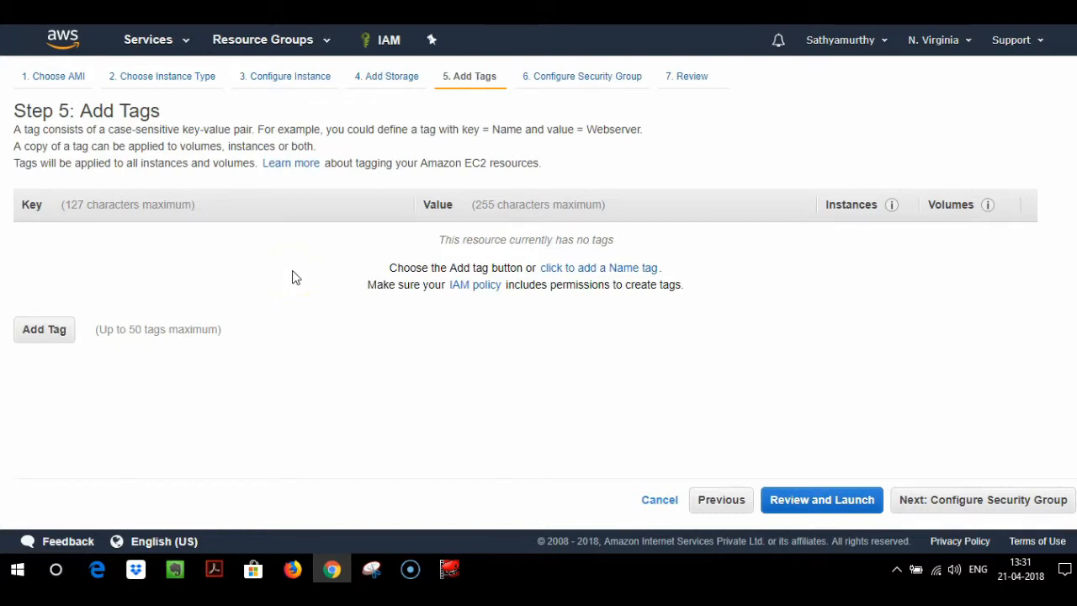
# Add a tag with key webserver and value dev, and continue to the security group configuration
pyautogui.click(44, 334)
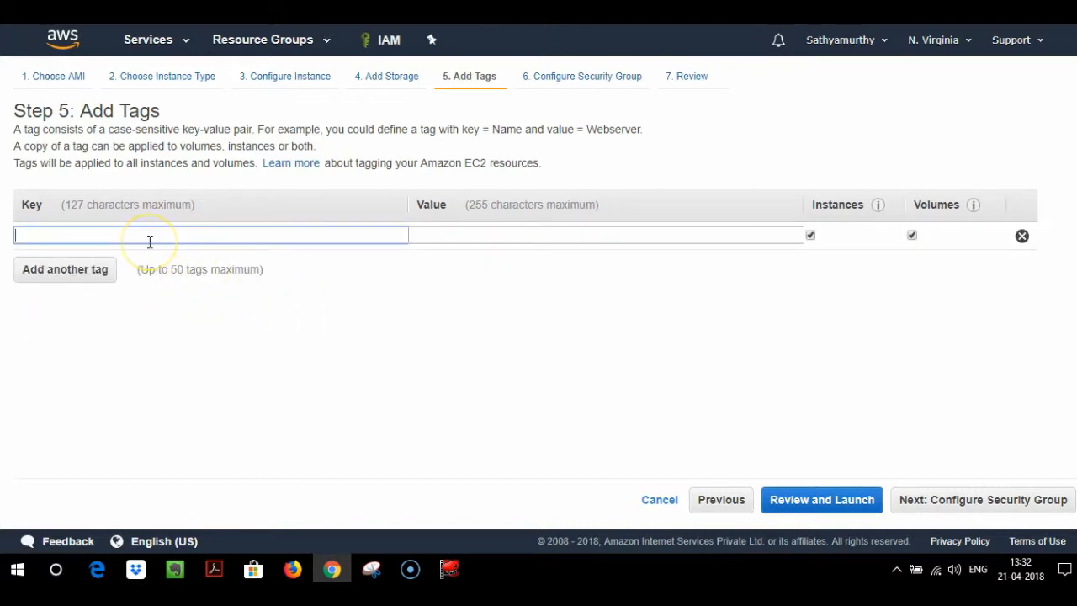
pyautogui.write('webserver')
pyautogui.press('Tab')
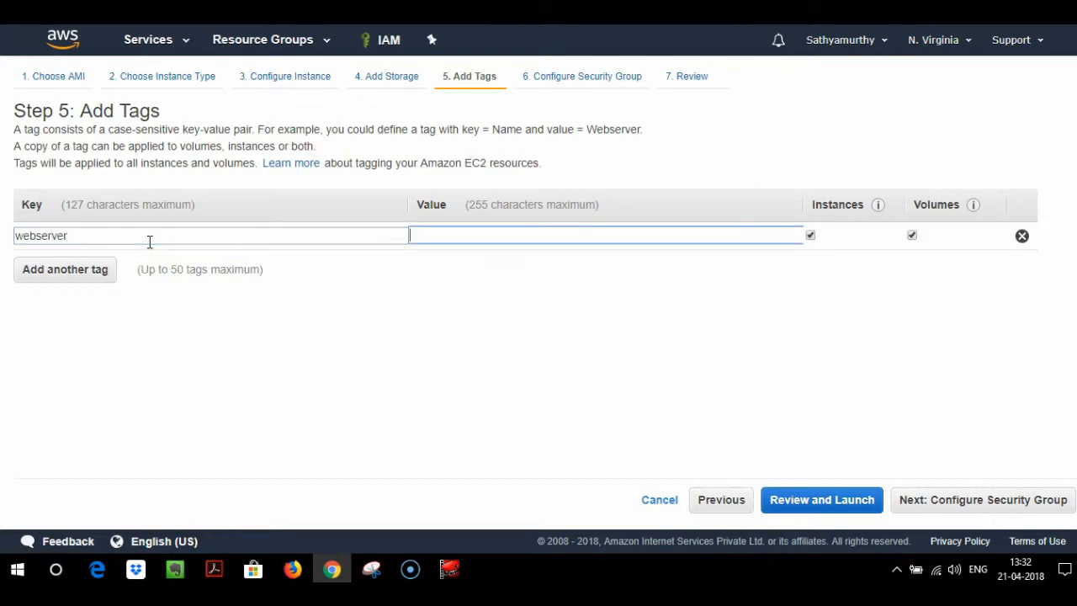
pyautogui.write('dev')
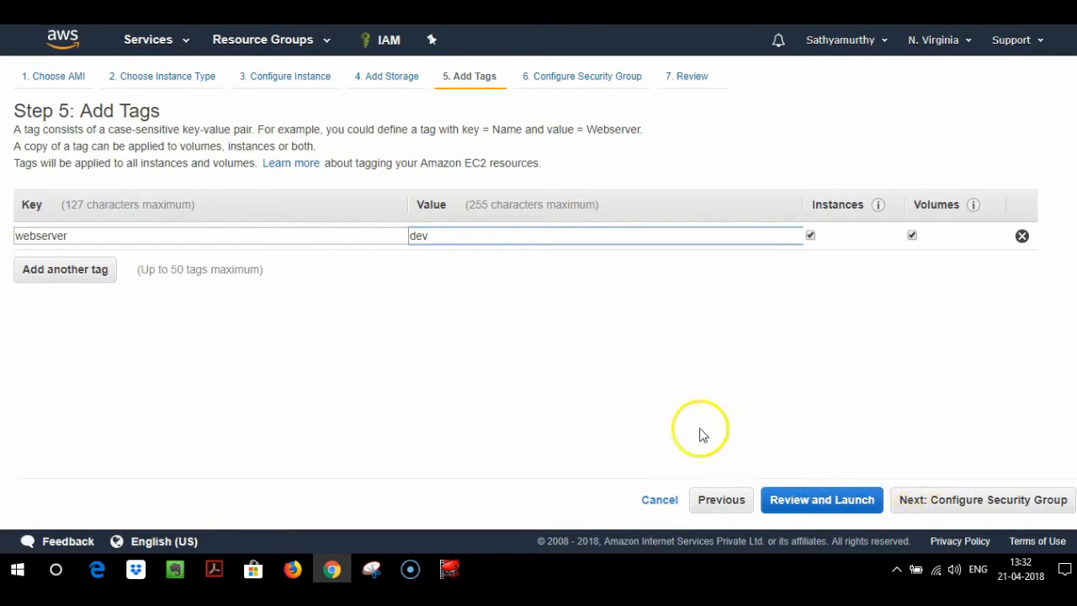
pyautogui.click(978, 503)
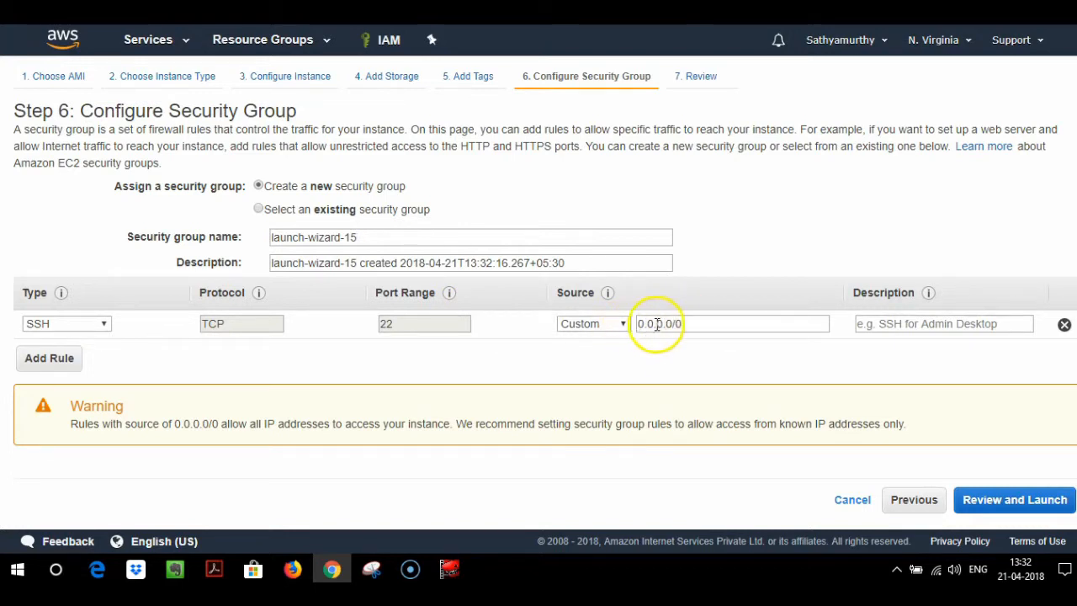
# Review the rule types offered for the new security group's SSH rule without changing the type
pyautogui.click(104, 324)
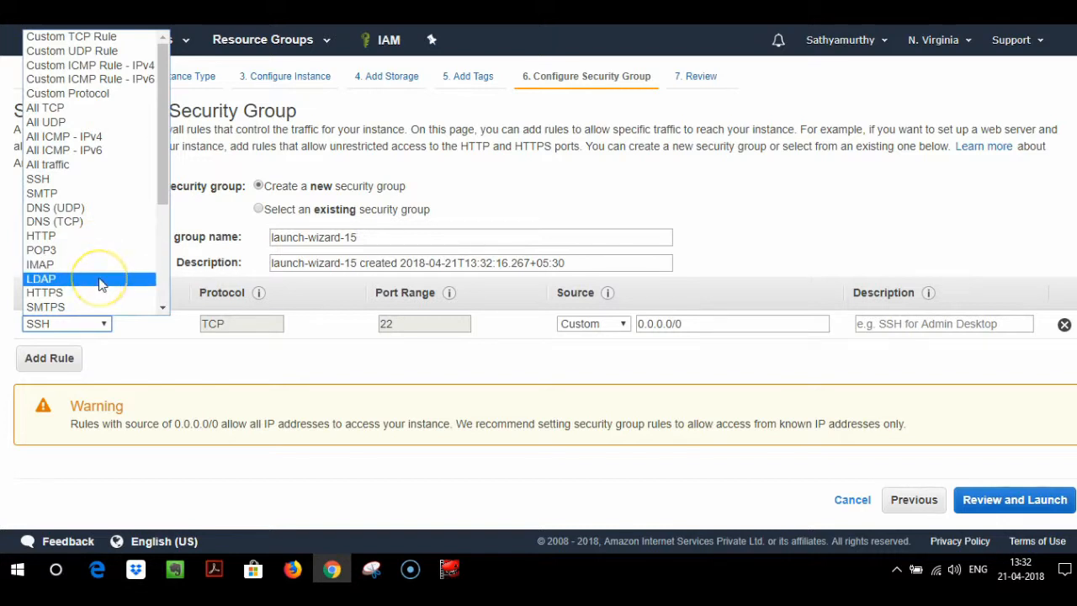
pyautogui.click(195, 345)
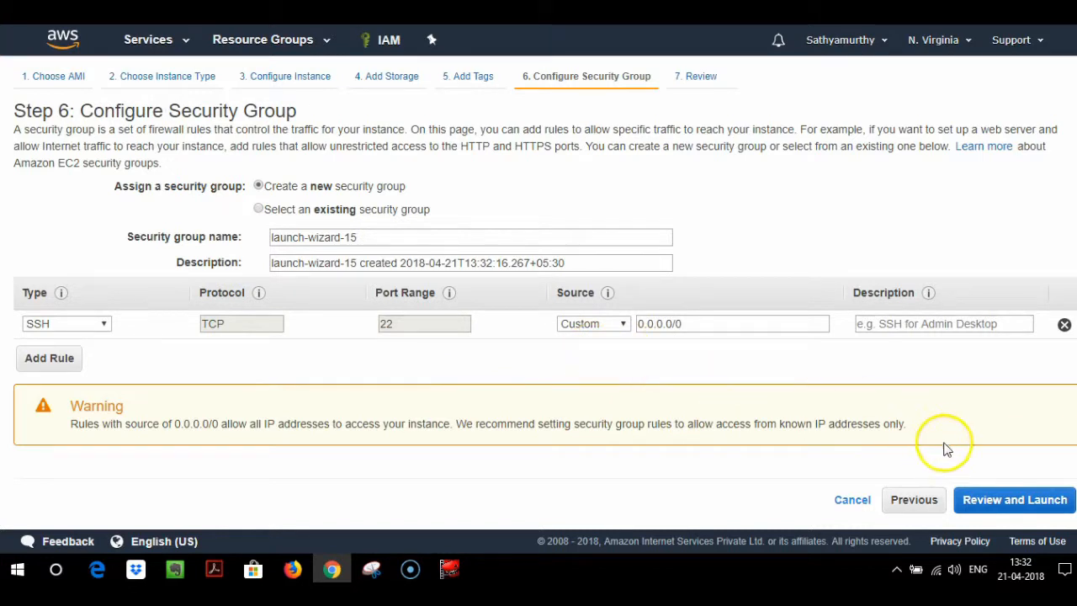
# Keep the SSH rule for the new security group, review the instance launch details, and proceed to the key pair selection
pyautogui.click(1001, 511)
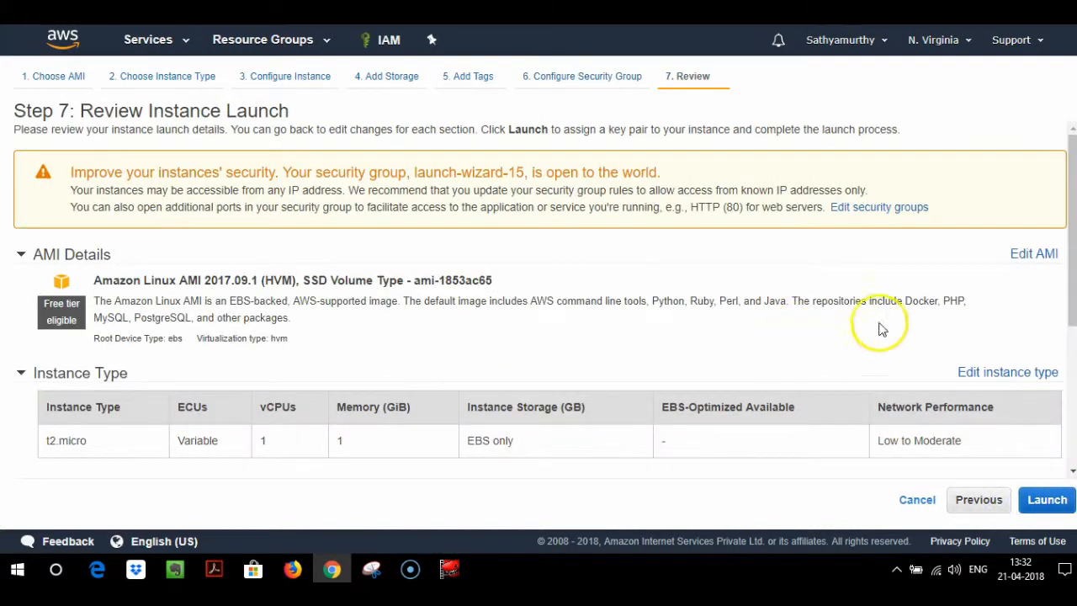
pyautogui.moveTo(1072, 306)
pyautogui.mouseDown()
pyautogui.moveTo(1072, 392)
pyautogui.moveTo(1063, 283)
pyautogui.moveTo(1072, 442)
pyautogui.moveTo(1075, 291)
pyautogui.mouseUp()
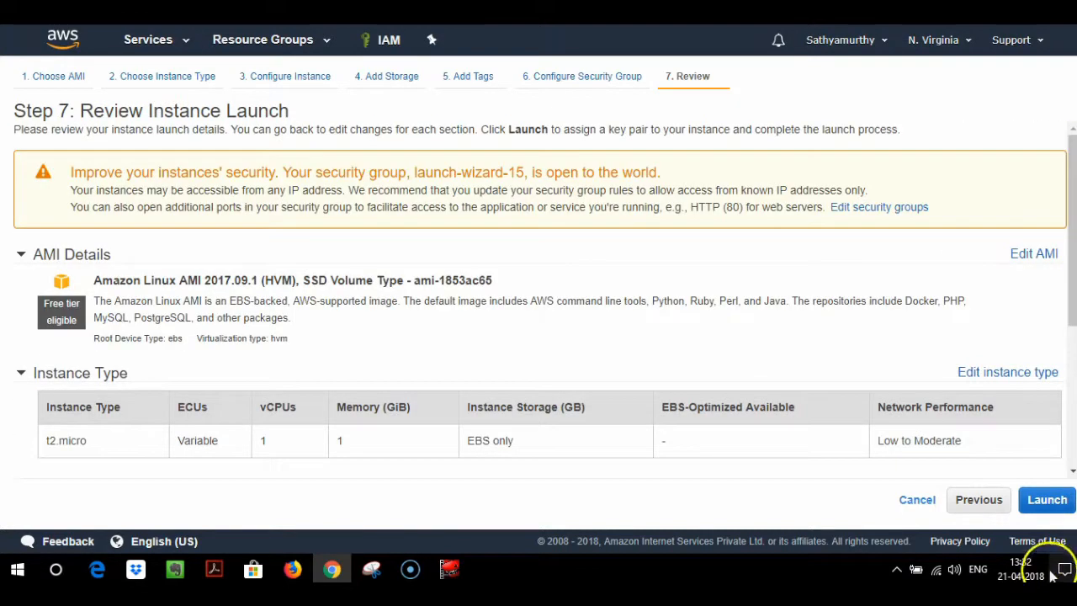
pyautogui.click(1045, 501)
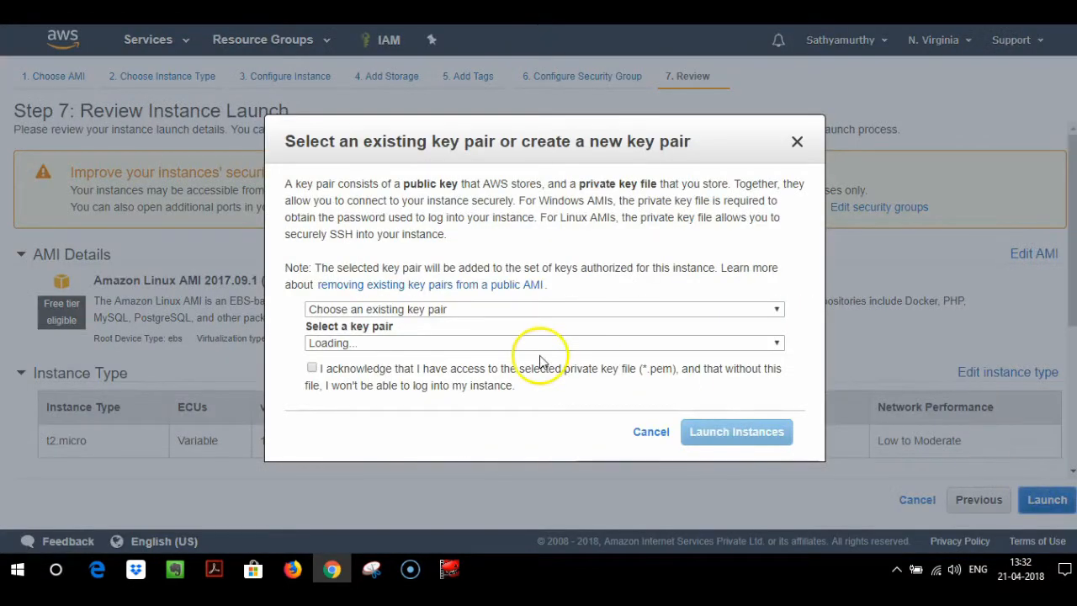
# Keep the existing key pair autoscale1, acknowledge access to its private key file, and launch the instance
pyautogui.click(459, 311)
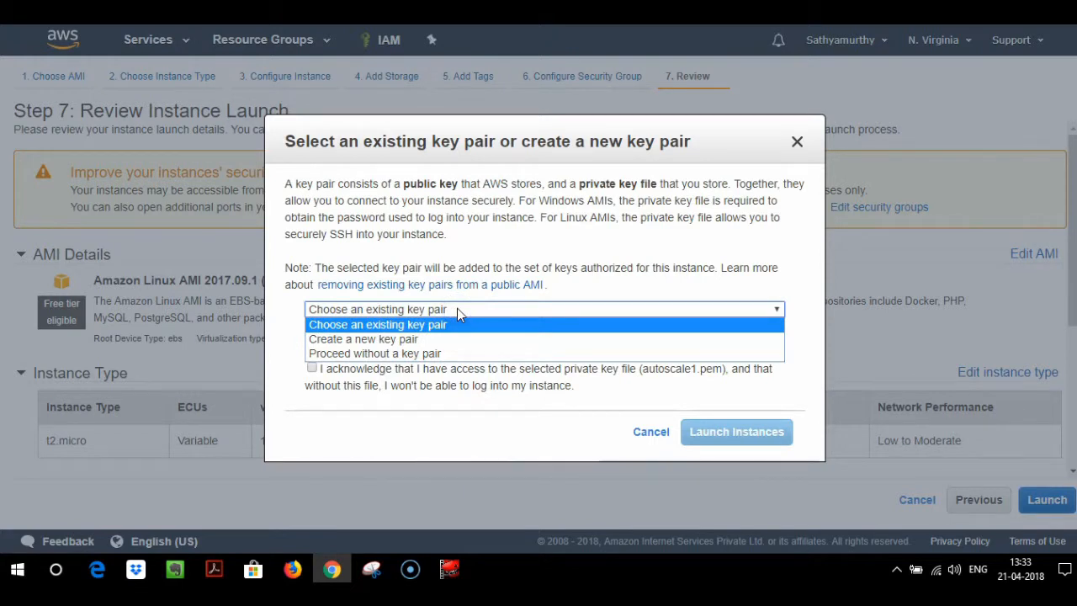
pyautogui.click(457, 308)
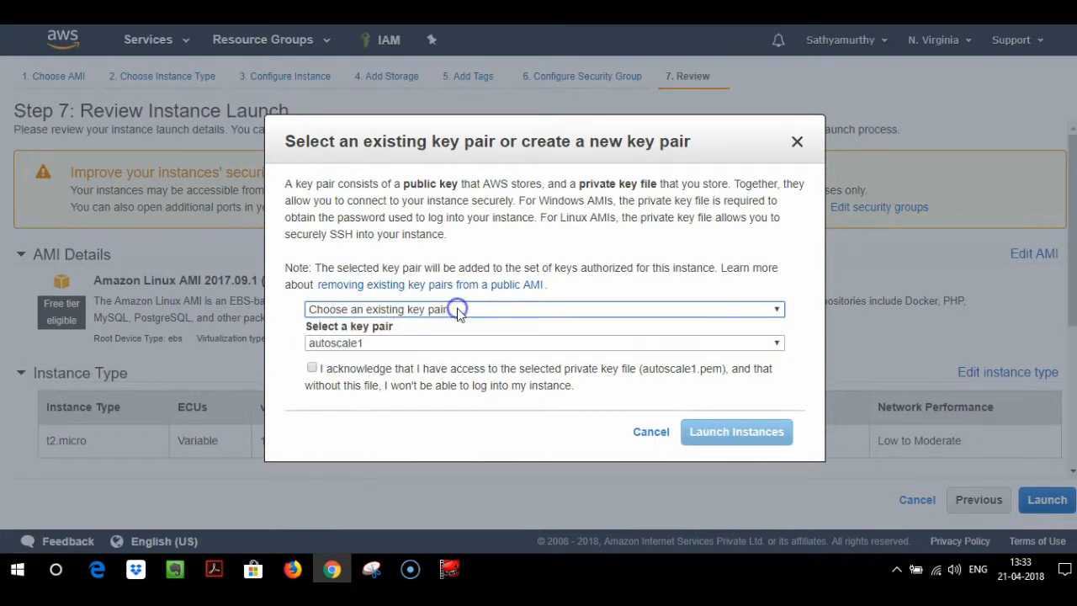
pyautogui.click(311, 370)
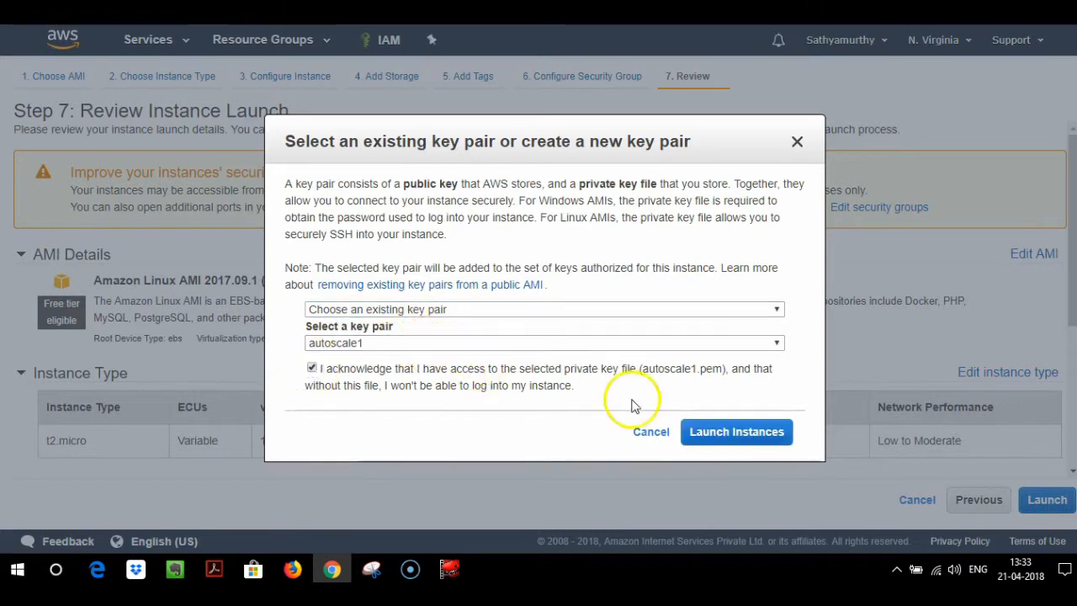
pyautogui.click(732, 433)
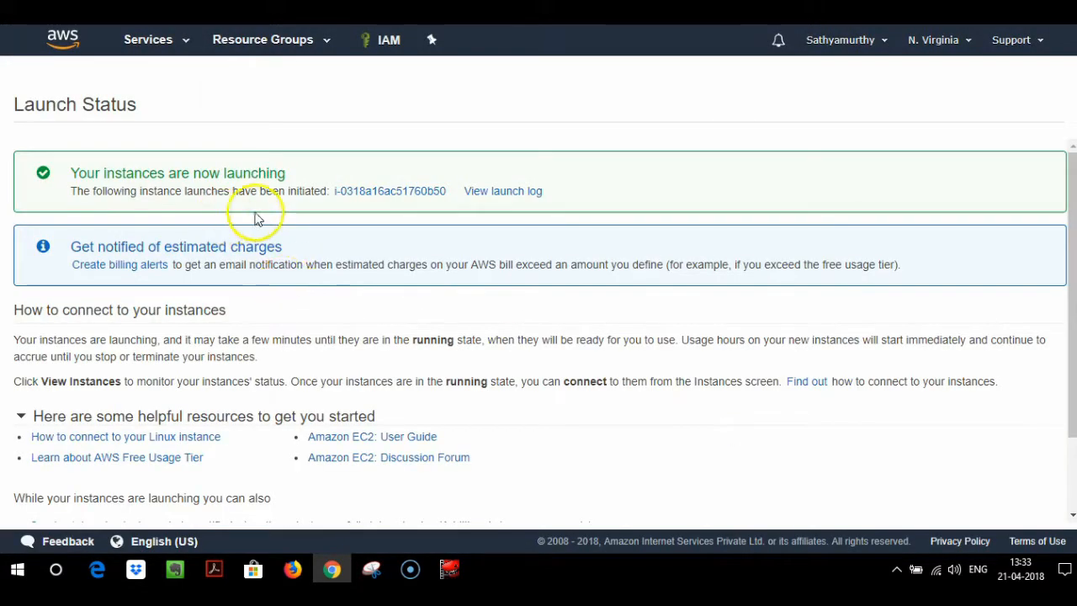
# Open the newly launched instance and examine its description, status checks, monitoring and tags
pyautogui.click(414, 199)
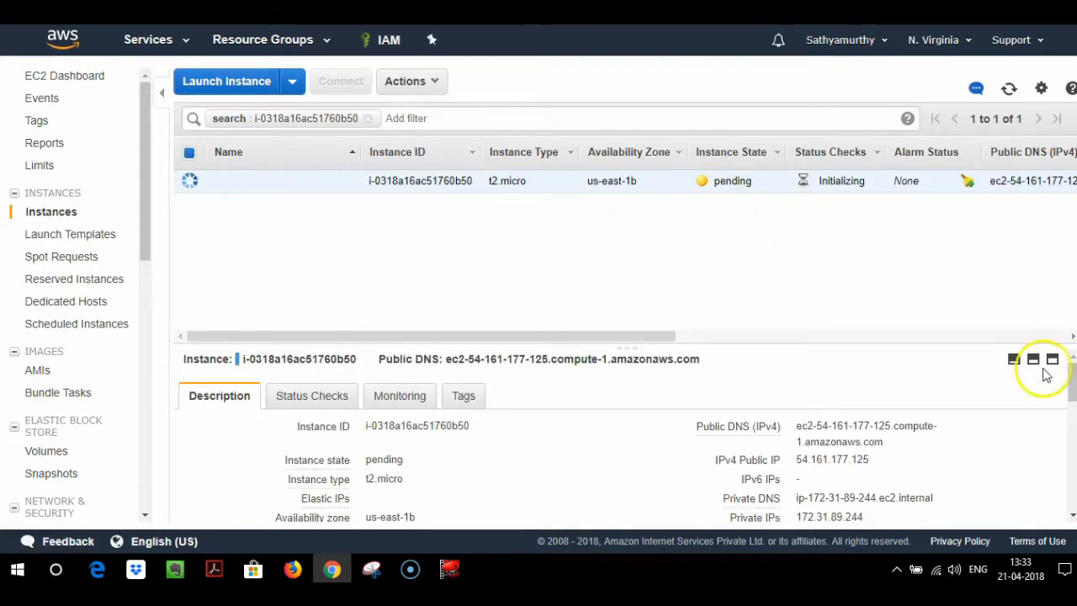
pyautogui.scroll(-1, 801, 376)
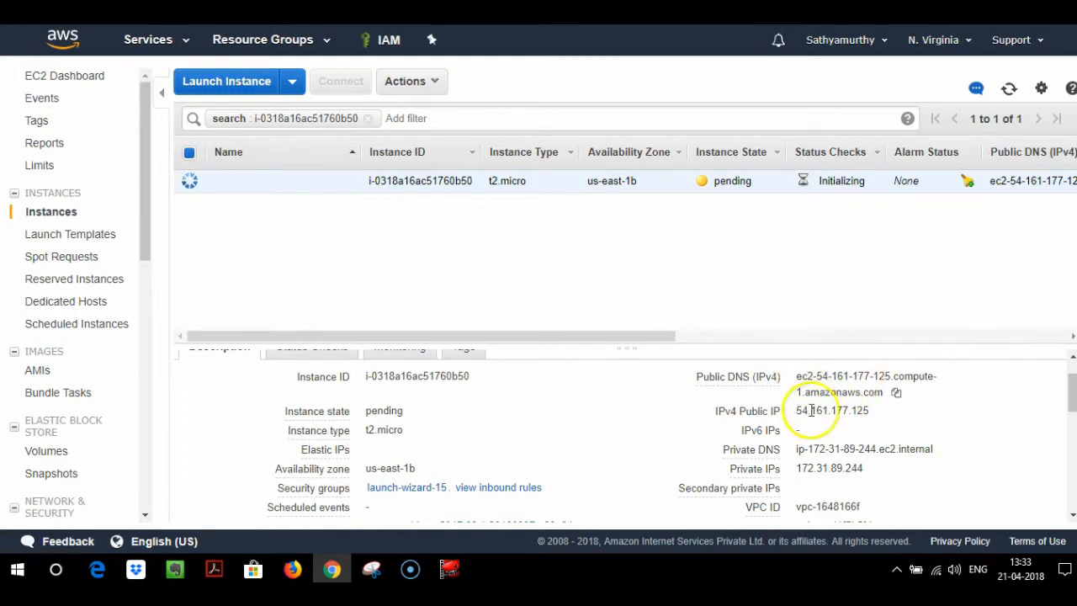
pyautogui.scroll(-1, 816, 420)
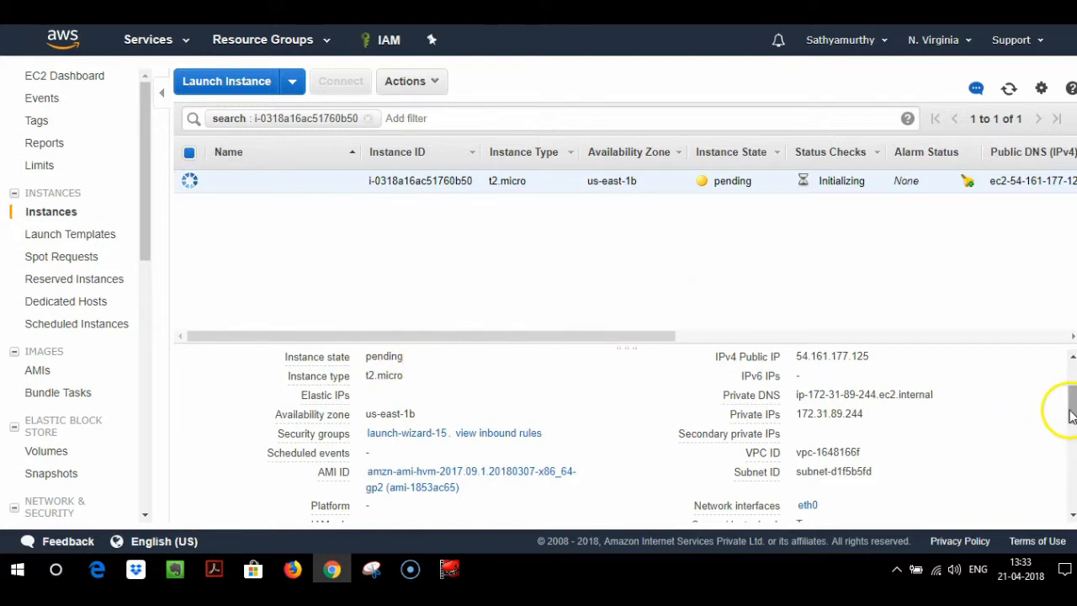
pyautogui.moveTo(1068, 411); pyautogui.dragTo(1069, 387)
pyautogui.click(296, 402)
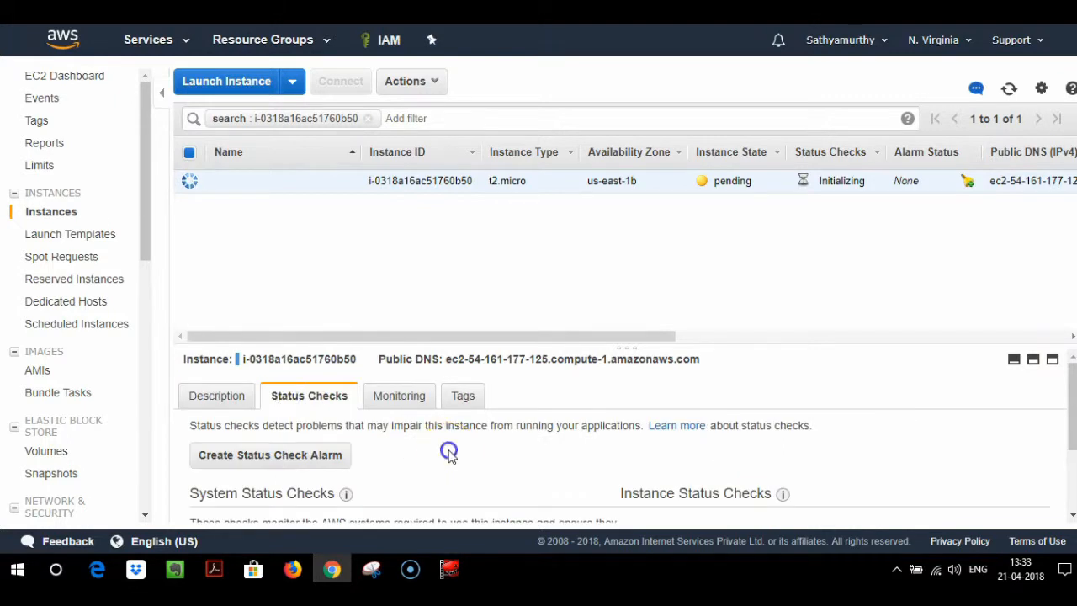
pyautogui.click(397, 408)
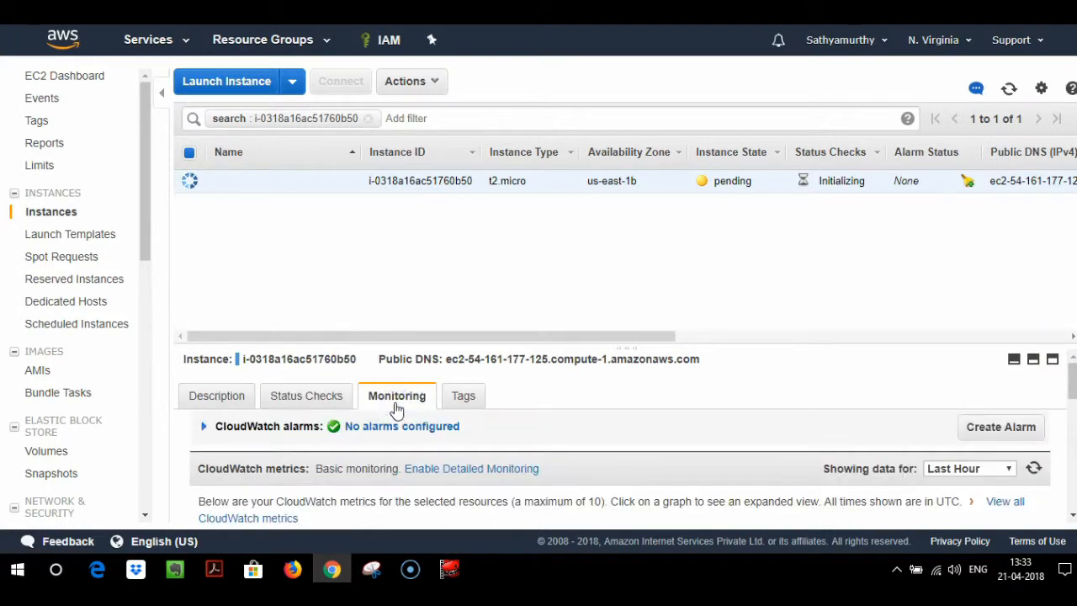
pyautogui.click(463, 396)
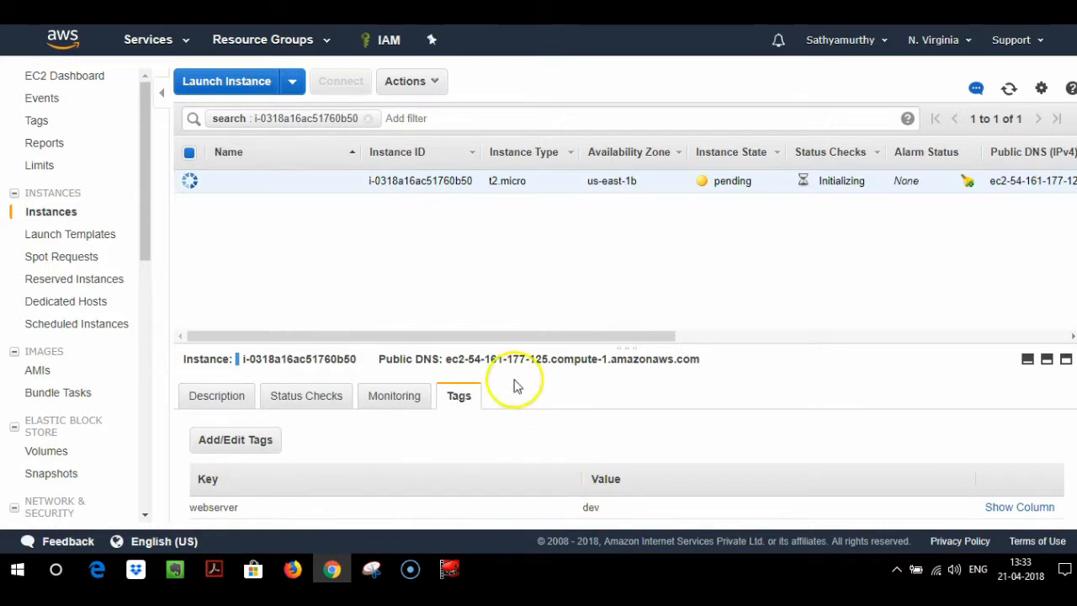
# Return to the EC2 dashboard and open the list of running instances
pyautogui.click(84, 77)
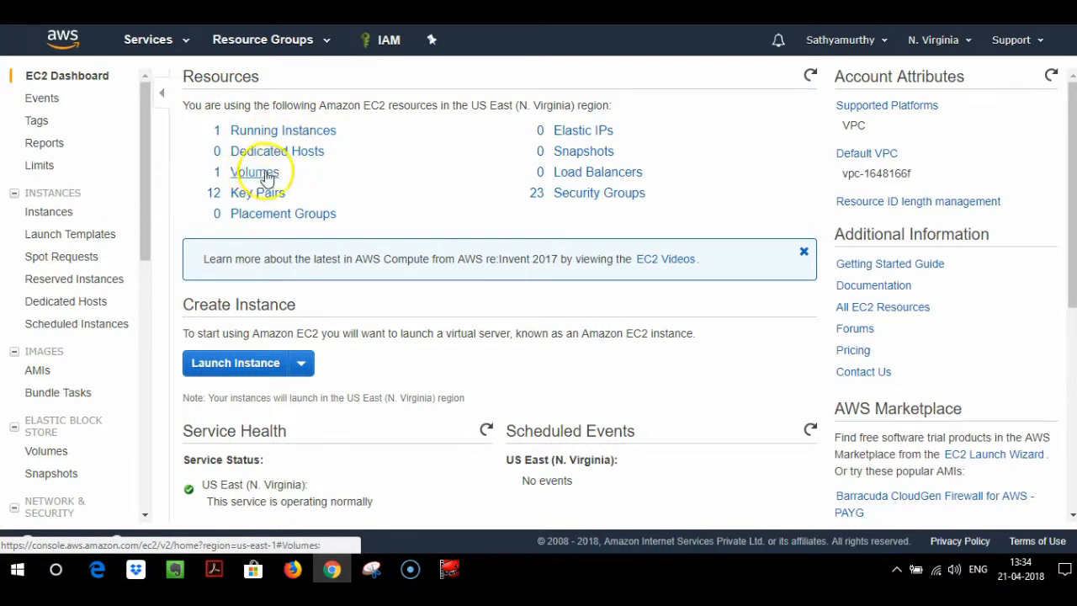
pyautogui.click(261, 132)
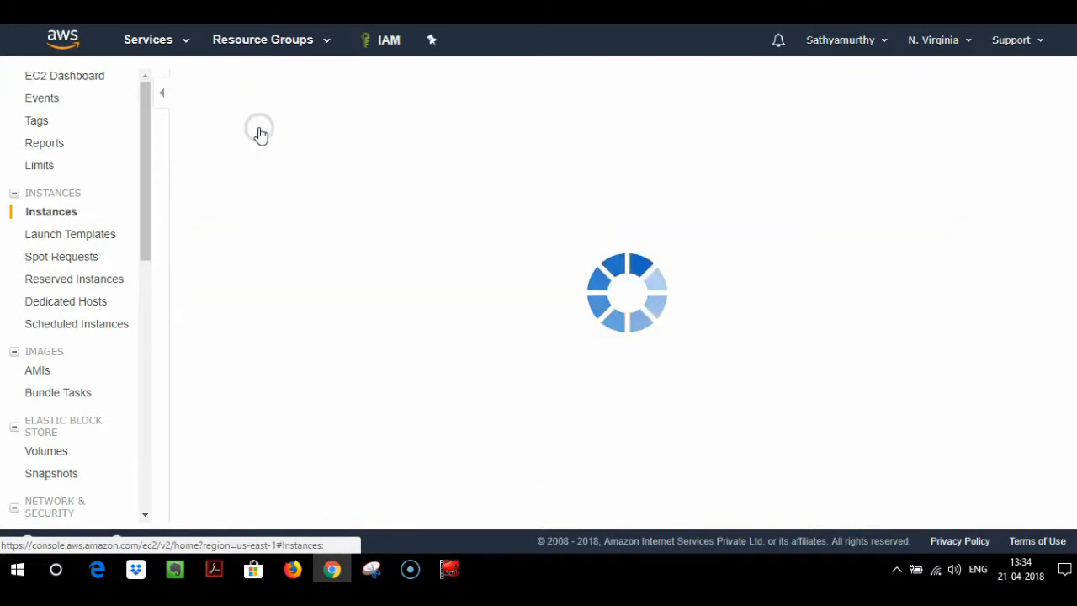